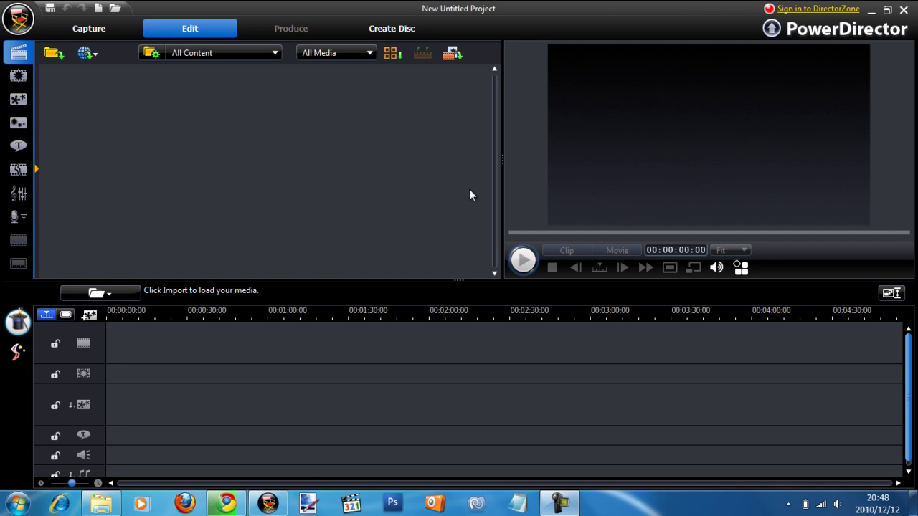
Bring the Hong Kong folder forward and play the hk-trip2 video to preview it.
{"action": "left_click", "coordinate": [244, 330]}
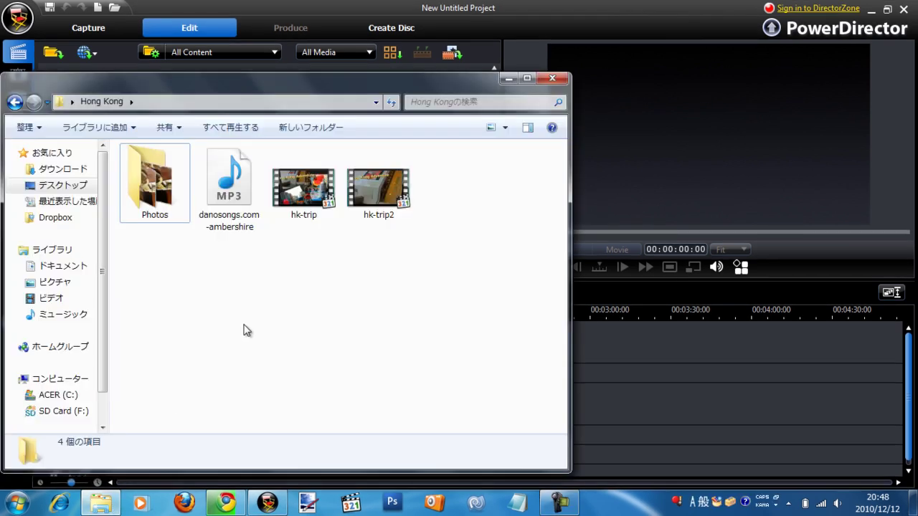
{"action": "left_click", "coordinate": [297, 185]}
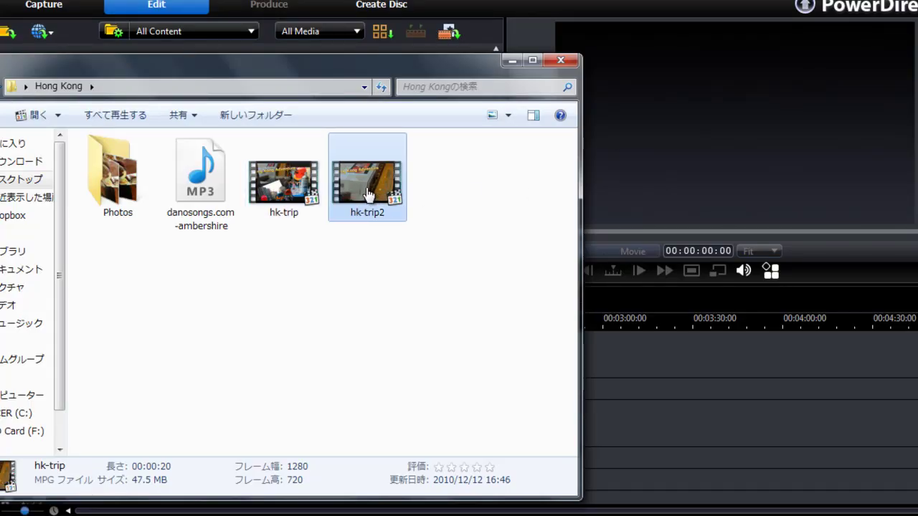
{"action": "double_click", "coordinate": [367, 193]}
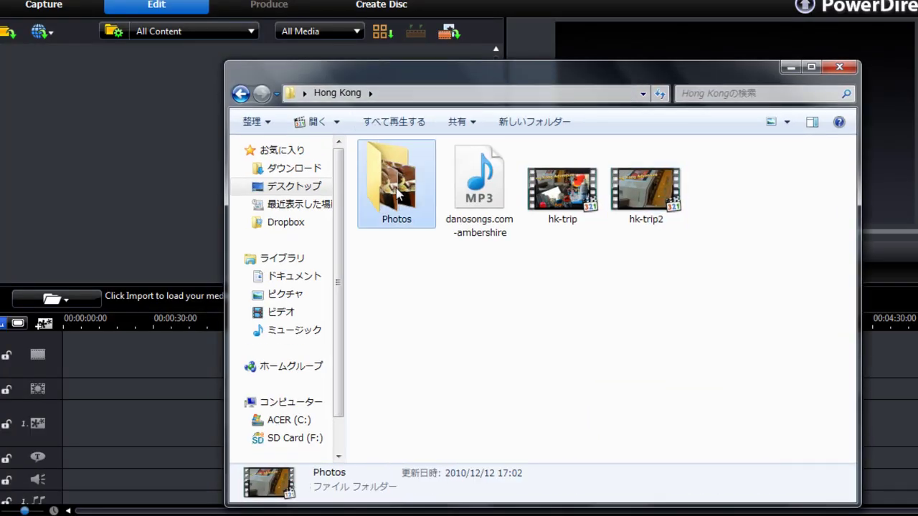
Open the Photos folder and select IMG_0117, IMG_0119, IMG_0121, IMG_0135 and IMG_0143.
{"action": "double_click", "coordinate": [396, 183]}
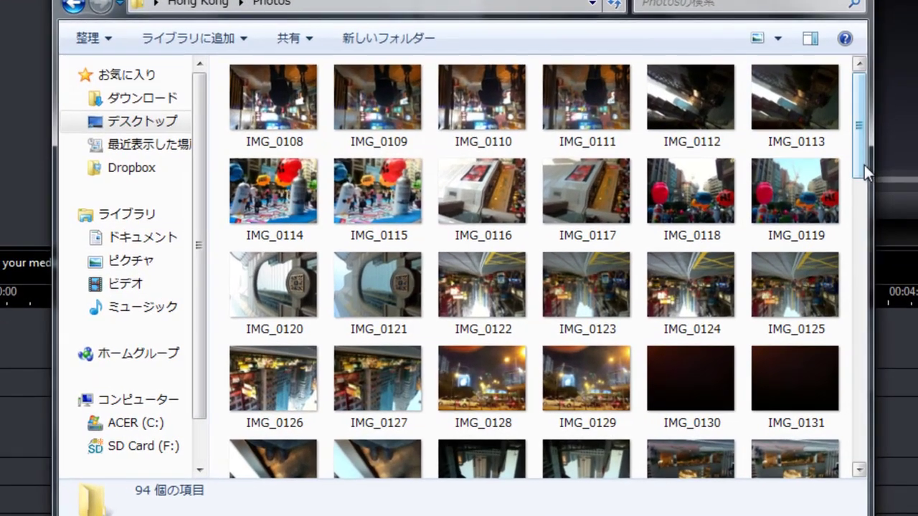
{"action": "left_click_drag", "start_coordinate": [850, 219], "coordinate": [851, 242]}
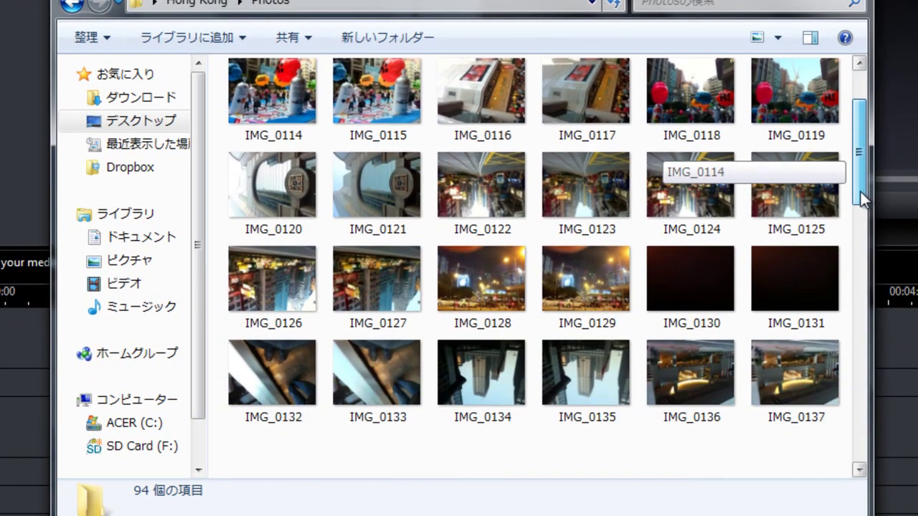
{"action": "left_click_drag", "start_coordinate": [860, 191], "coordinate": [858, 162]}
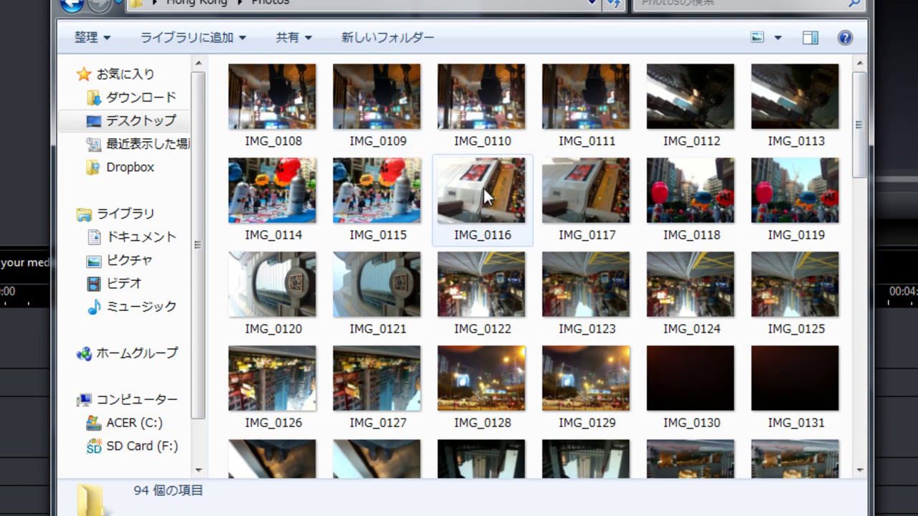
{"action": "left_click", "coordinate": [583, 194]}
{"action": "left_click", "coordinate": [784, 189], "text": "ctrl"}
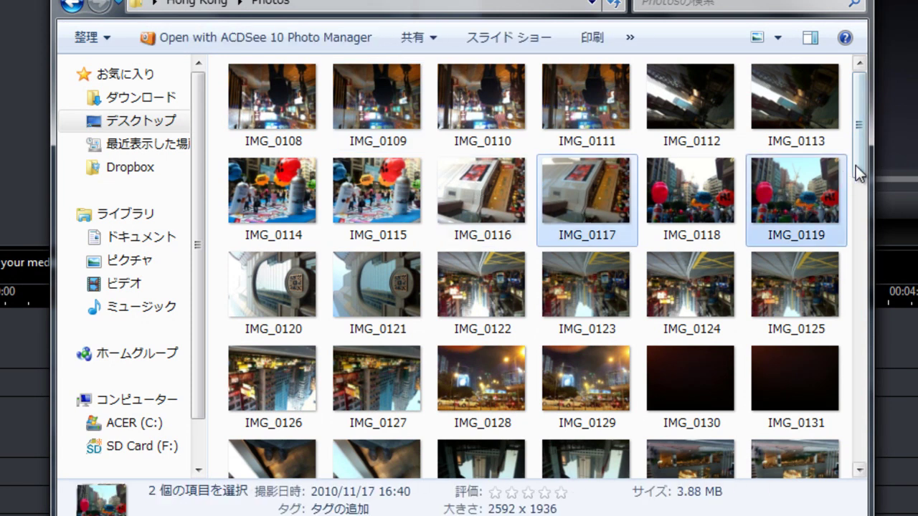
{"action": "scroll", "coordinate": [859, 172], "scroll_direction": "down", "scroll_amount": 3}
{"action": "left_click", "coordinate": [381, 89], "text": "ctrl"}
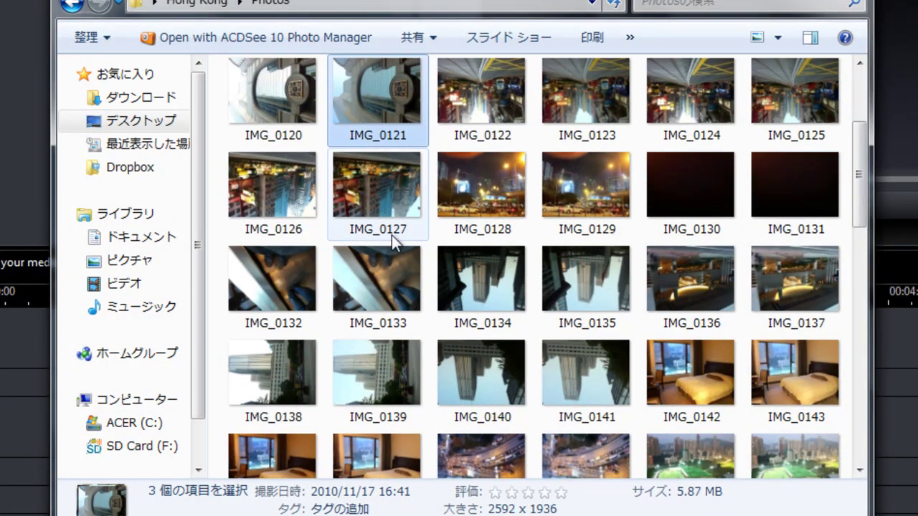
{"action": "left_click", "coordinate": [610, 311], "text": "ctrl"}
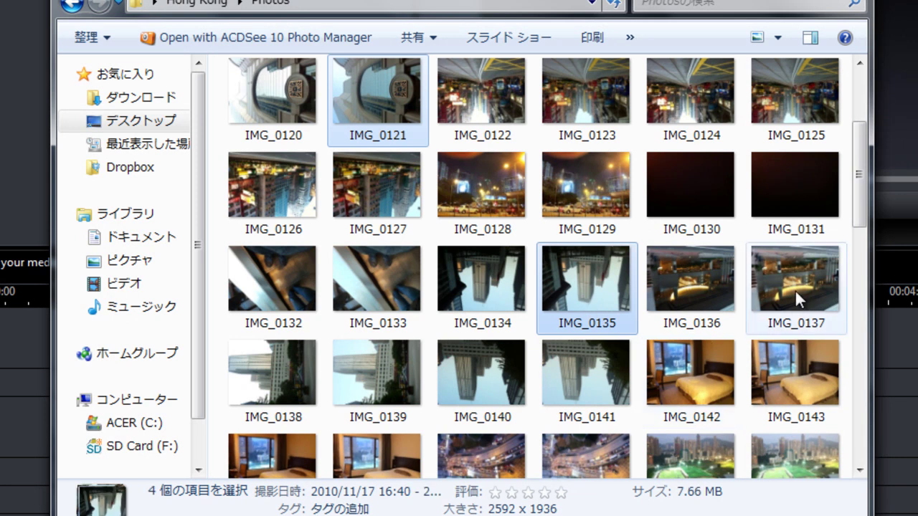
{"action": "left_click", "coordinate": [808, 367], "text": "ctrl"}
Add IMG_0159, IMG_0157, IMG_0167, IMG_0181 and IMG_0191 to the photo selection.
{"action": "left_click_drag", "start_coordinate": [864, 212], "coordinate": [865, 291]}
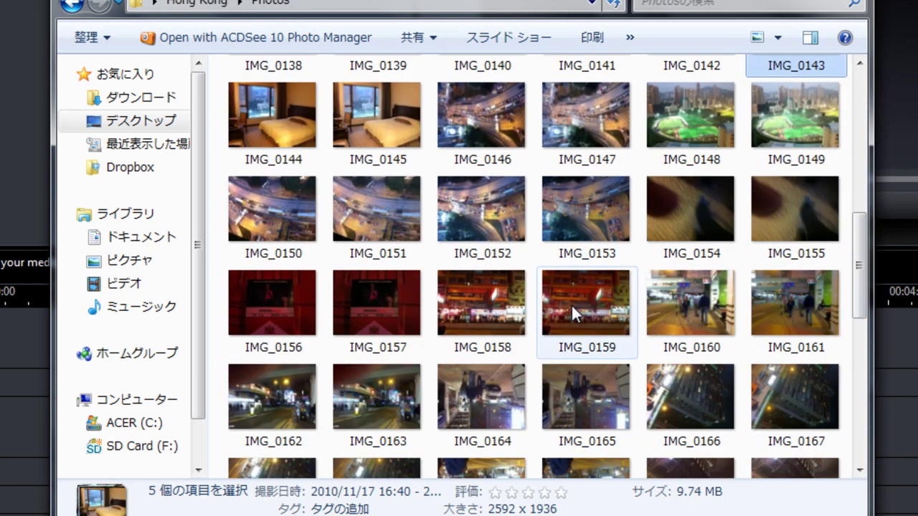
{"action": "left_click", "coordinate": [573, 304], "text": "ctrl"}
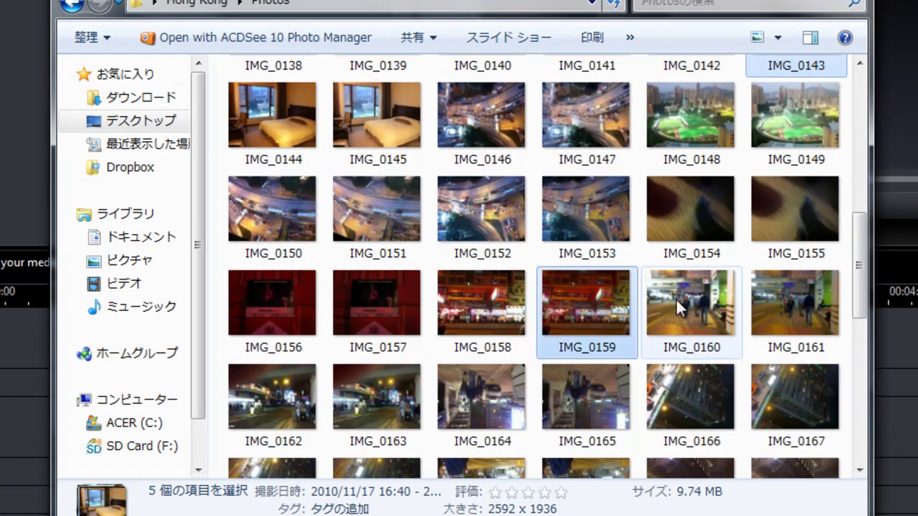
{"action": "left_click", "coordinate": [379, 309], "text": "ctrl"}
{"action": "left_click", "coordinate": [792, 388], "text": "ctrl"}
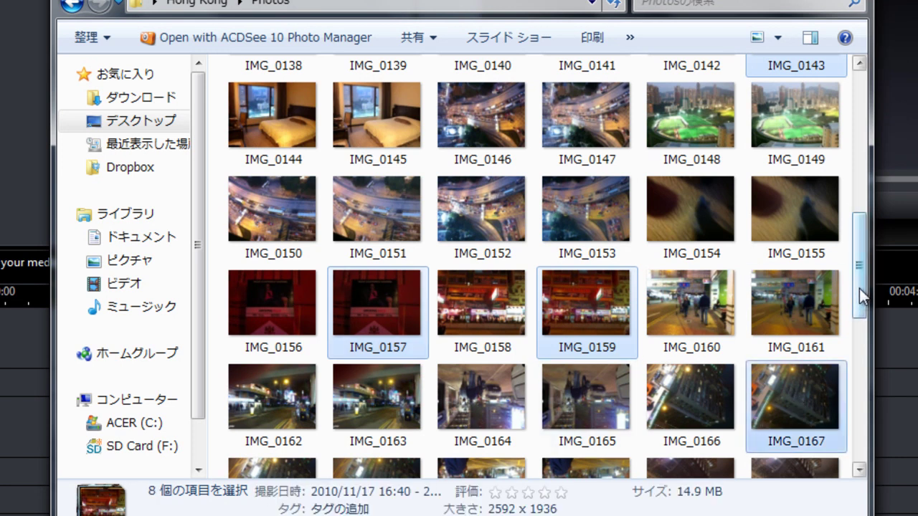
{"action": "left_click_drag", "start_coordinate": [859, 288], "coordinate": [861, 389]}
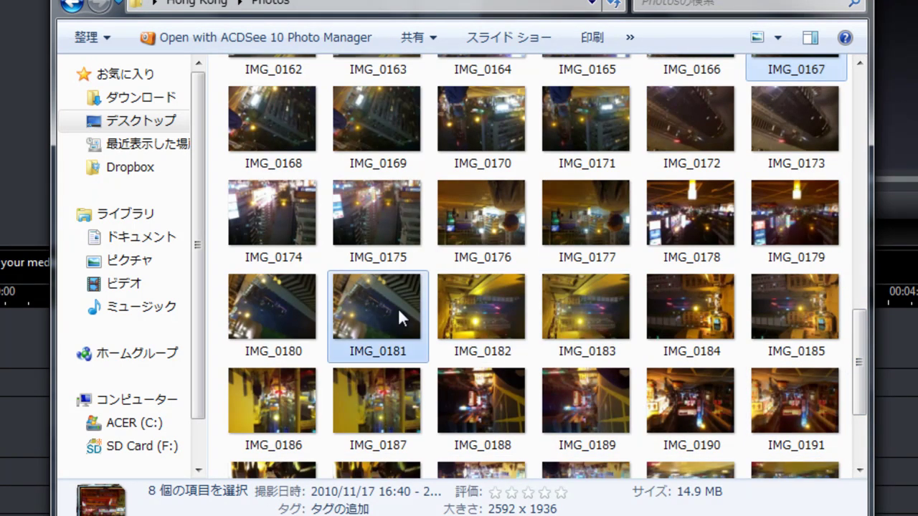
{"action": "left_click", "coordinate": [398, 308], "text": "ctrl"}
{"action": "left_click", "coordinate": [786, 403], "text": "ctrl"}
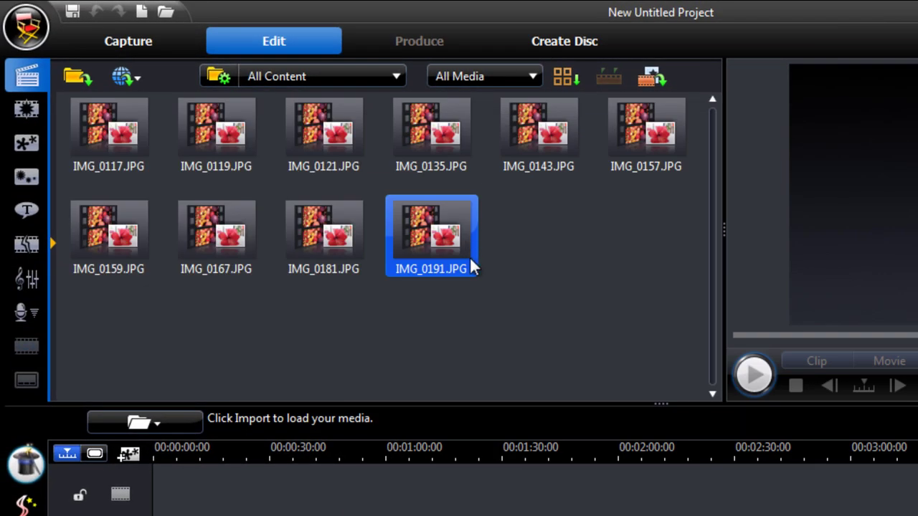
Select the imported photos in the library and check the actions available for IMG_0135.
{"action": "left_click", "coordinate": [472, 263]}
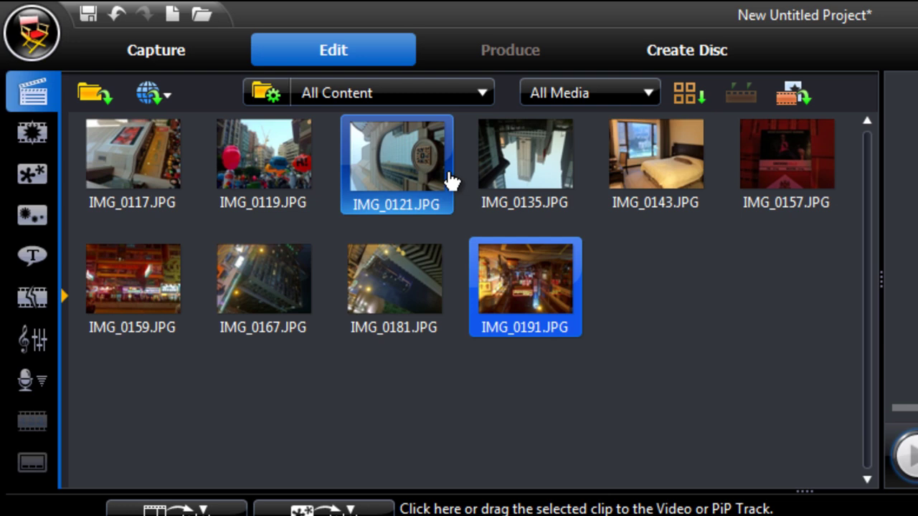
{"action": "left_click", "coordinate": [522, 179]}
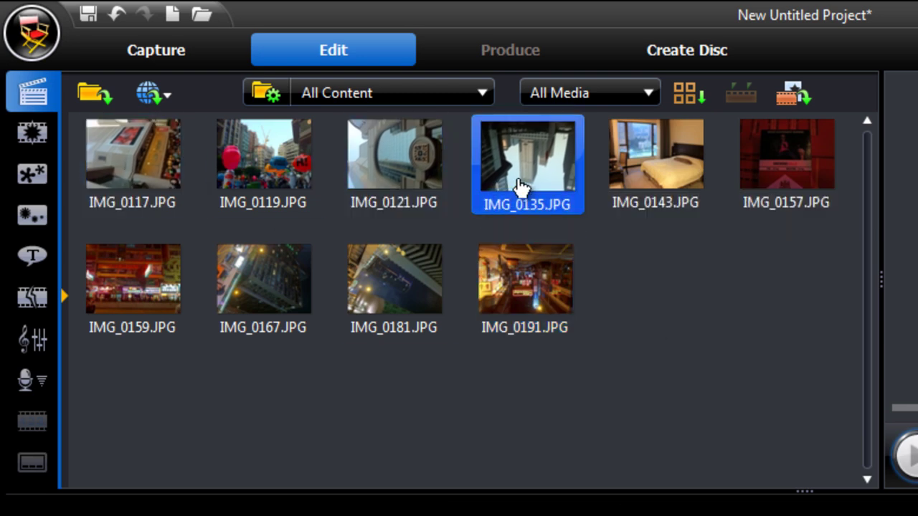
{"action": "right_click", "coordinate": [533, 163]}
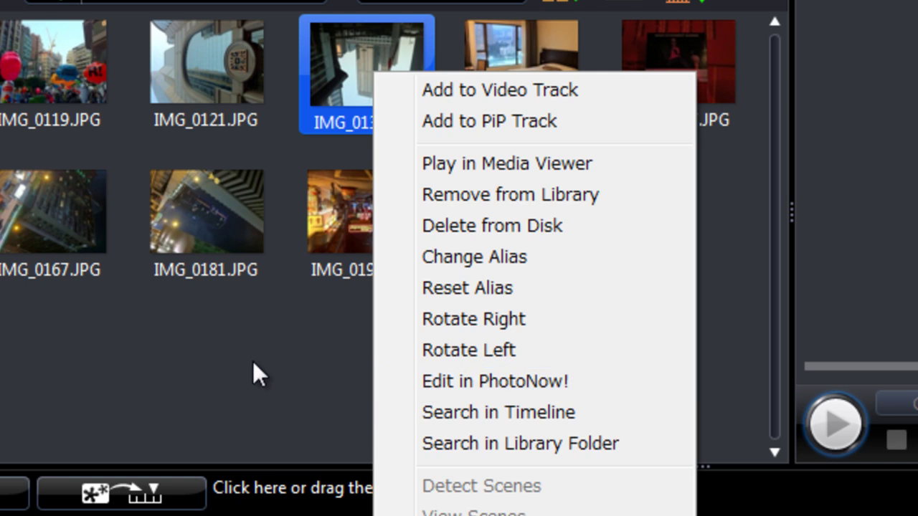
{"action": "left_click", "coordinate": [348, 133]}
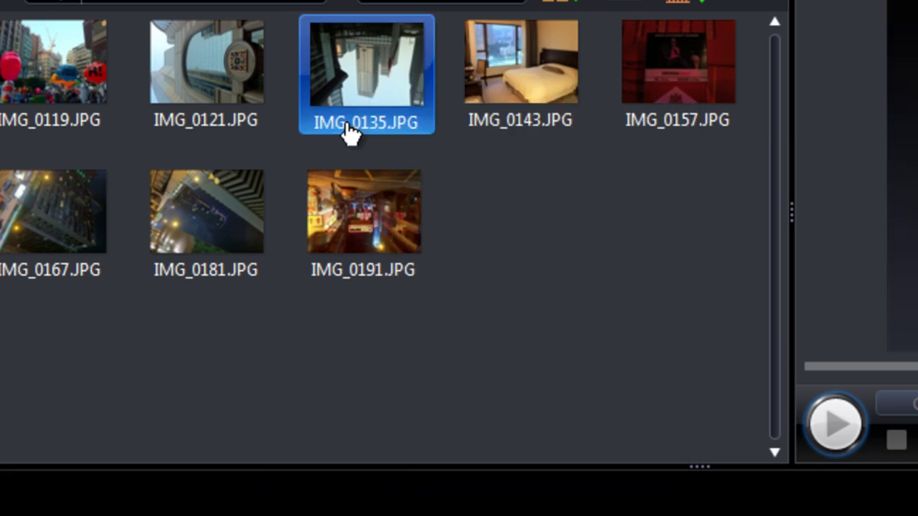
{"action": "right_click", "coordinate": [378, 61]}
Rotate IMG_0121 right to stand upright and delete the unrotated original.
{"action": "left_click", "coordinate": [236, 93]}
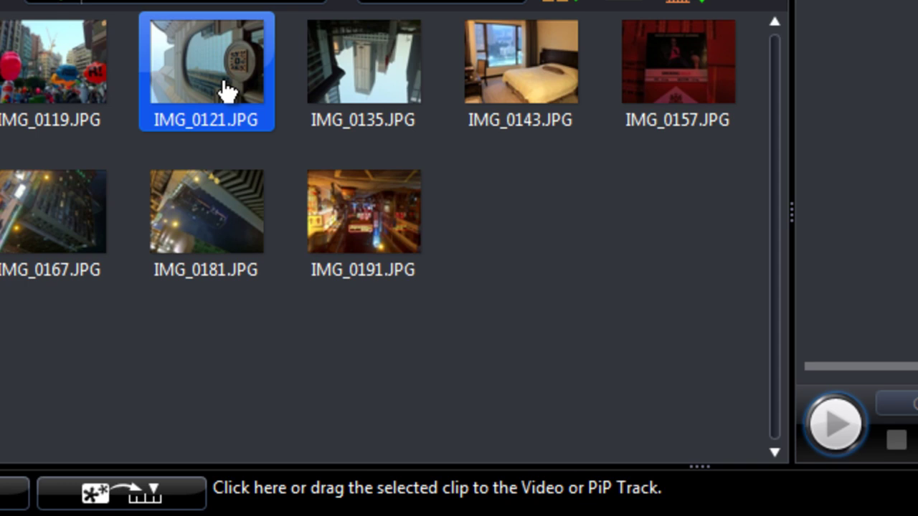
{"action": "right_click", "coordinate": [223, 82]}
{"action": "left_click", "coordinate": [372, 321]}
{"action": "left_click", "coordinate": [219, 106]}
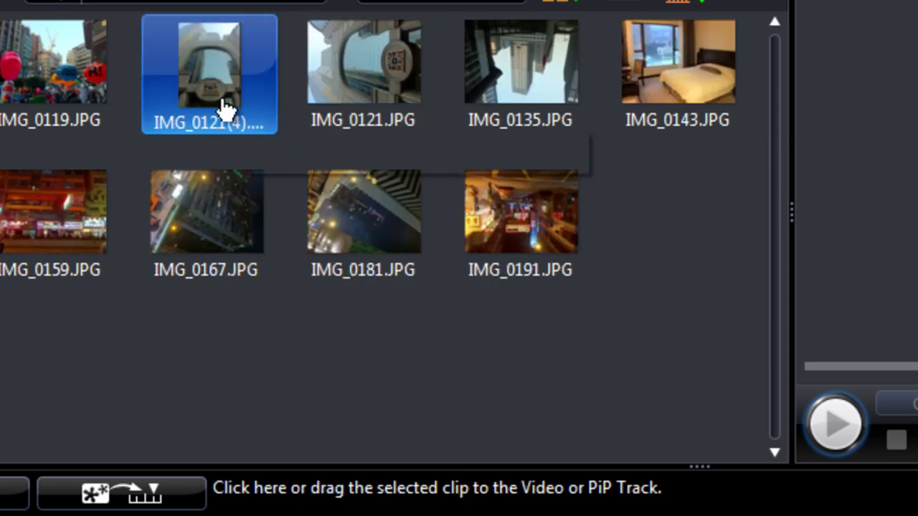
{"action": "left_click", "coordinate": [319, 100]}
{"action": "key", "text": "Delete"}
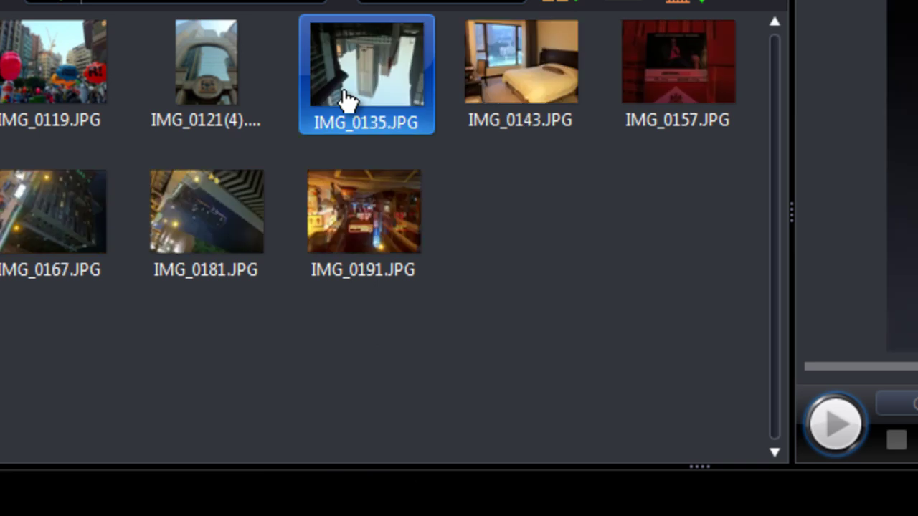
{"action": "left_click", "coordinate": [199, 93]}
{"action": "left_click", "coordinate": [625, 64]}
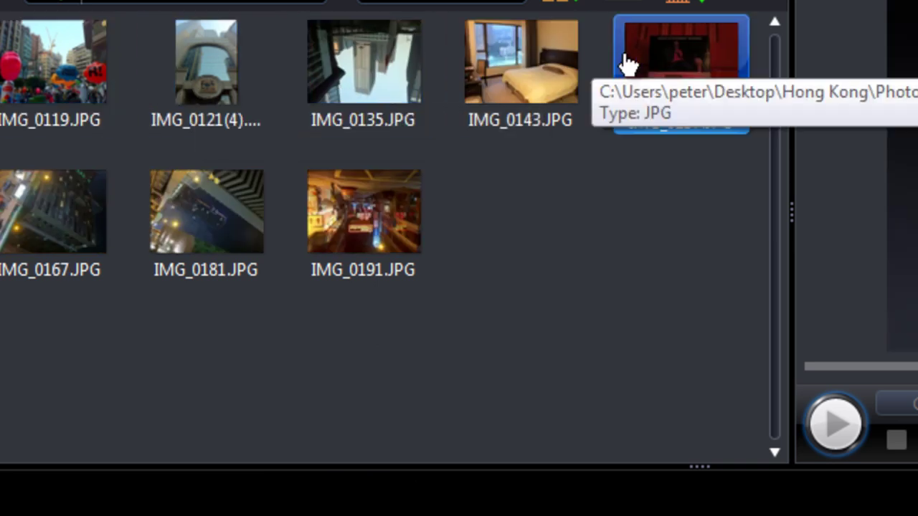
{"action": "left_click", "coordinate": [391, 151]}
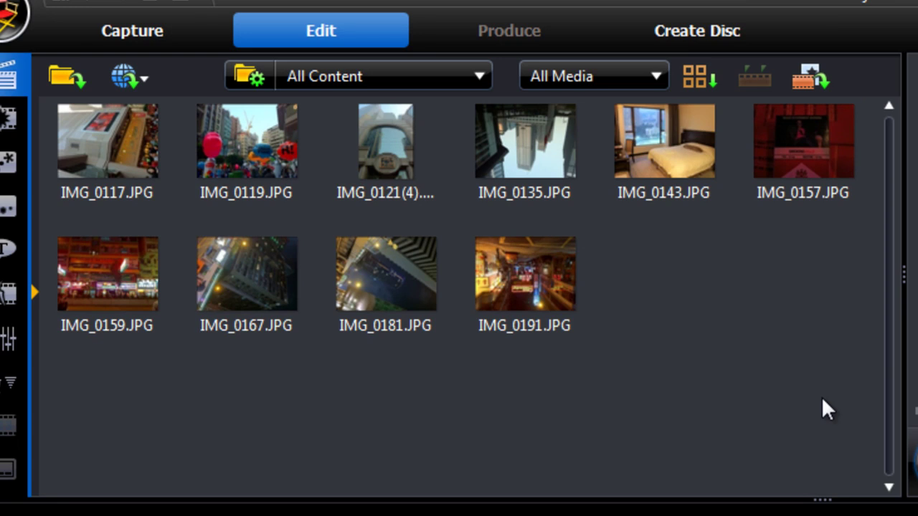
Put all ten photos on the video track as 5-second clips and select them for a slideshow.
{"action": "left_click_drag", "start_coordinate": [821, 396], "coordinate": [240, 515]}
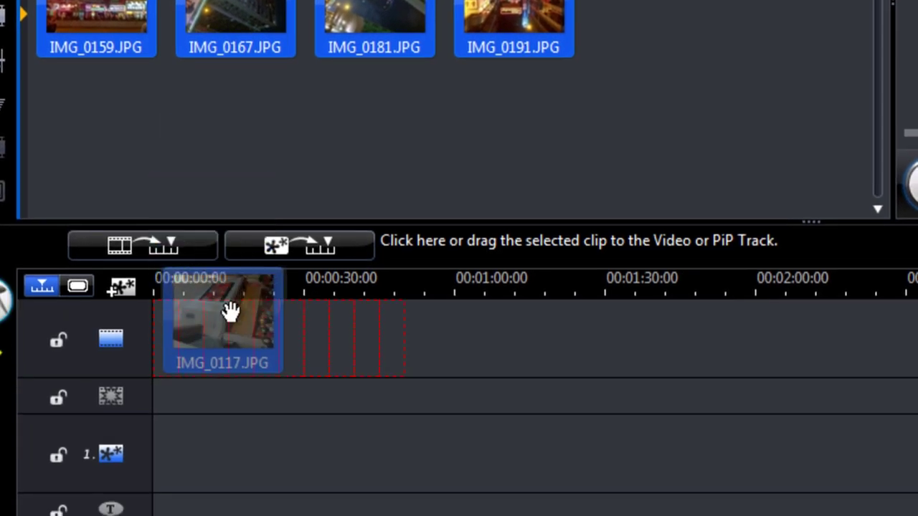
{"action": "left_click_drag", "start_coordinate": [229, 311], "coordinate": [242, 328]}
{"action": "left_click_drag", "start_coordinate": [274, 280], "coordinate": [441, 280]}
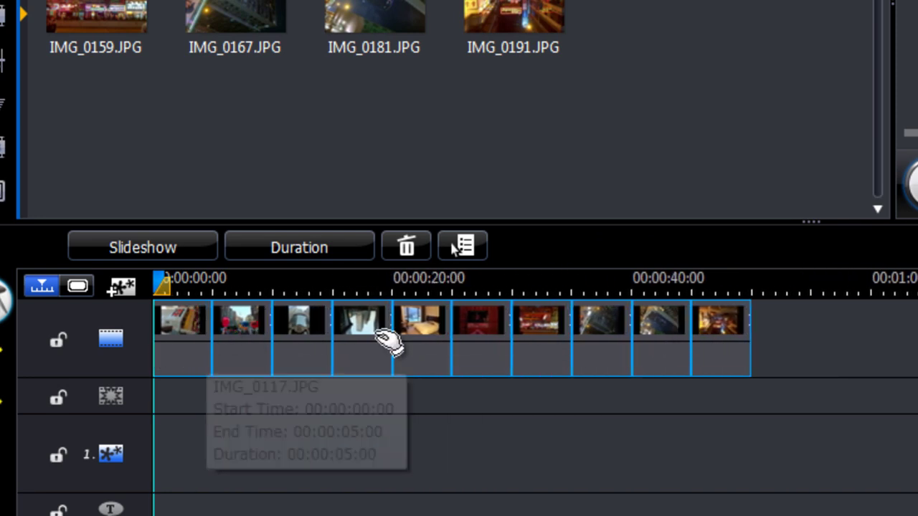
{"action": "left_click", "coordinate": [813, 342]}
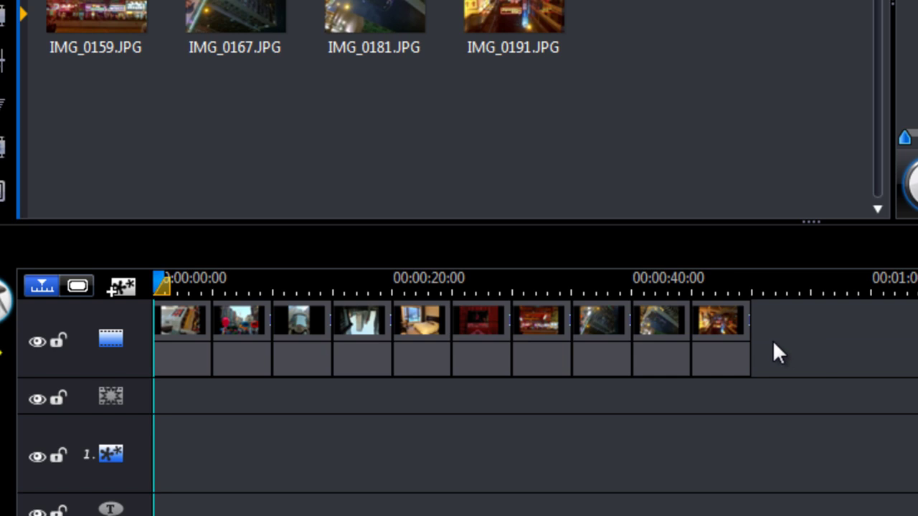
{"action": "left_click", "coordinate": [186, 353]}
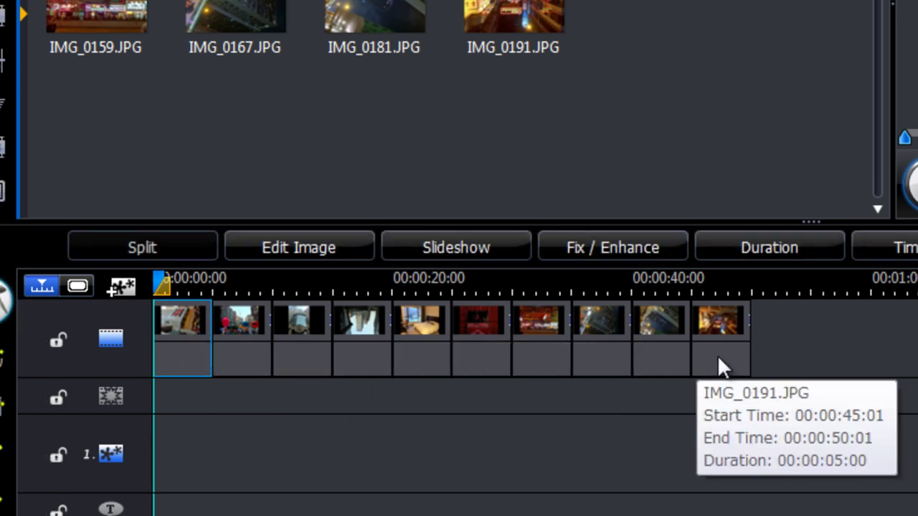
{"action": "left_click", "coordinate": [720, 355], "text": "shift"}
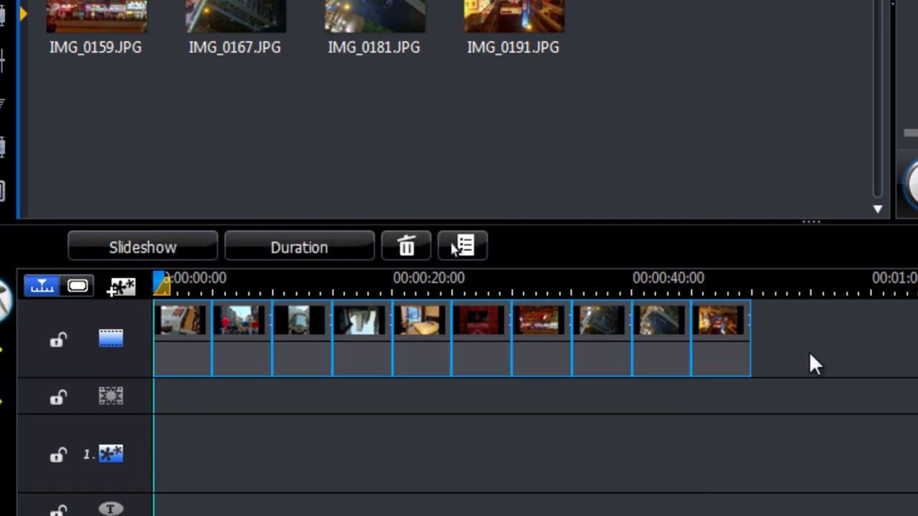
{"action": "left_click", "coordinate": [162, 239]}
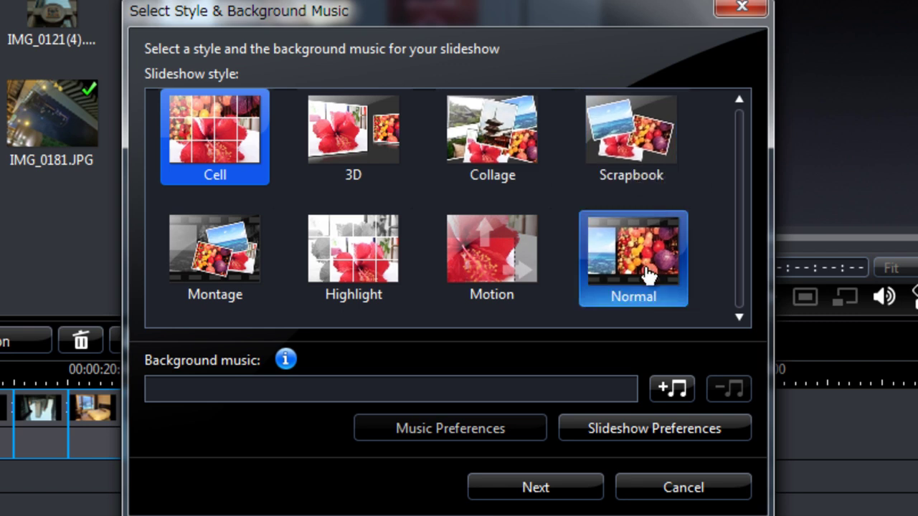
Choose the Highlight slideshow style with the danosongs ambershire MP3 as background music.
{"action": "left_click", "coordinate": [329, 263]}
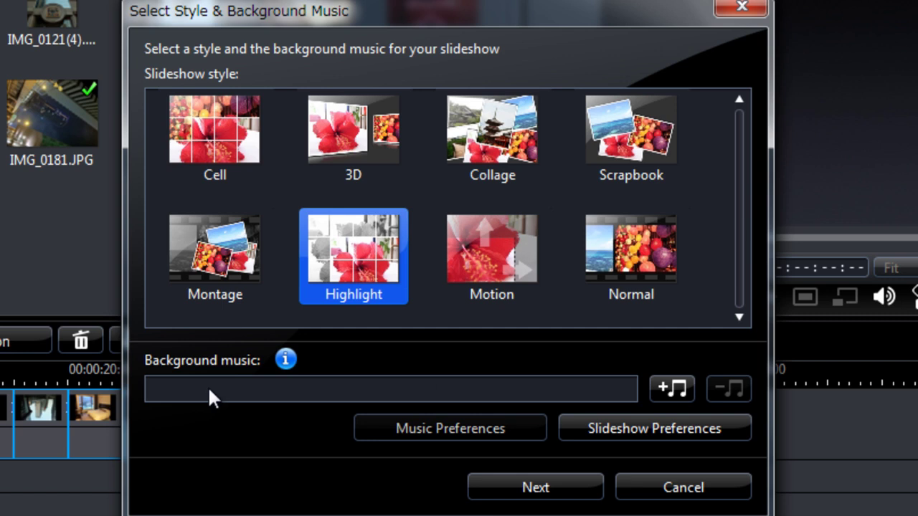
{"action": "left_click", "coordinate": [659, 388]}
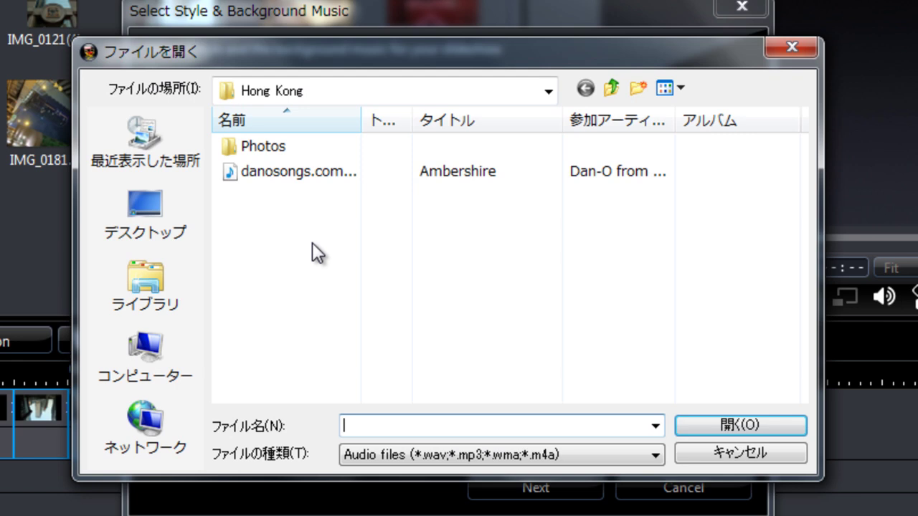
{"action": "left_click", "coordinate": [317, 173]}
{"action": "left_click", "coordinate": [729, 425]}
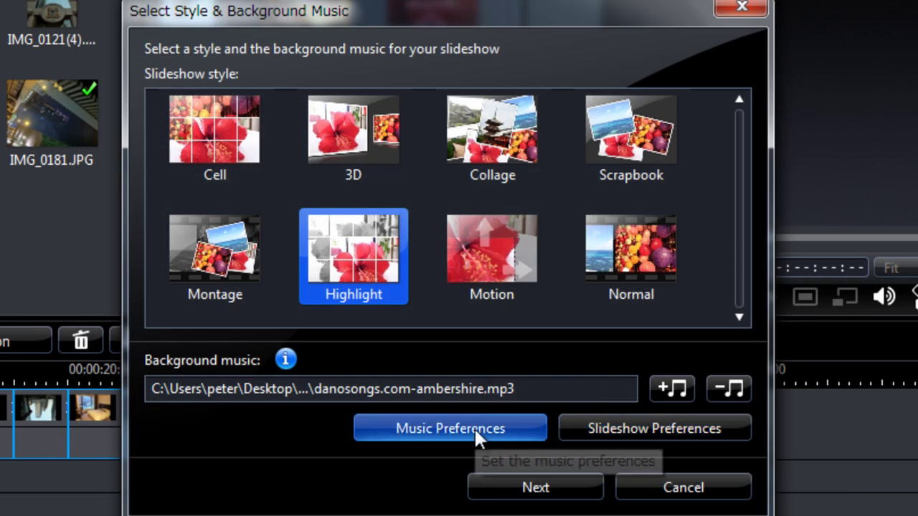
{"action": "left_click", "coordinate": [475, 427]}
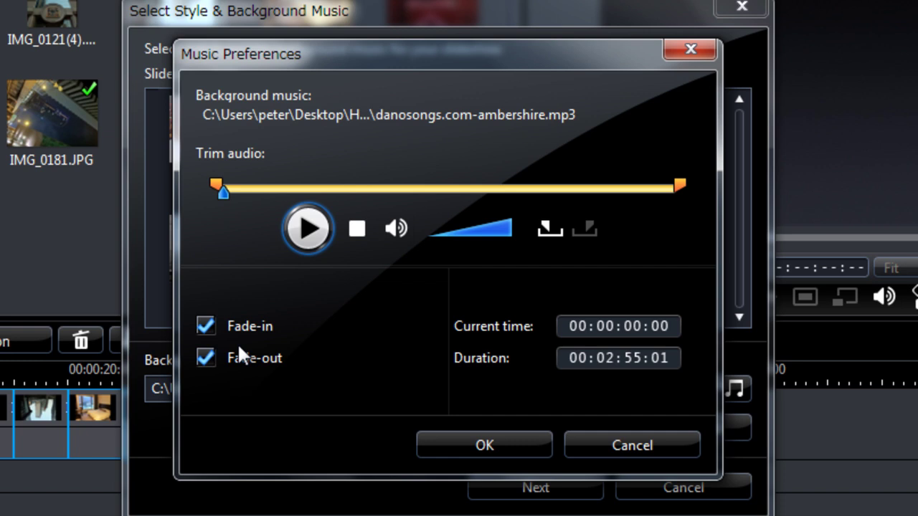
{"action": "left_click", "coordinate": [479, 444]}
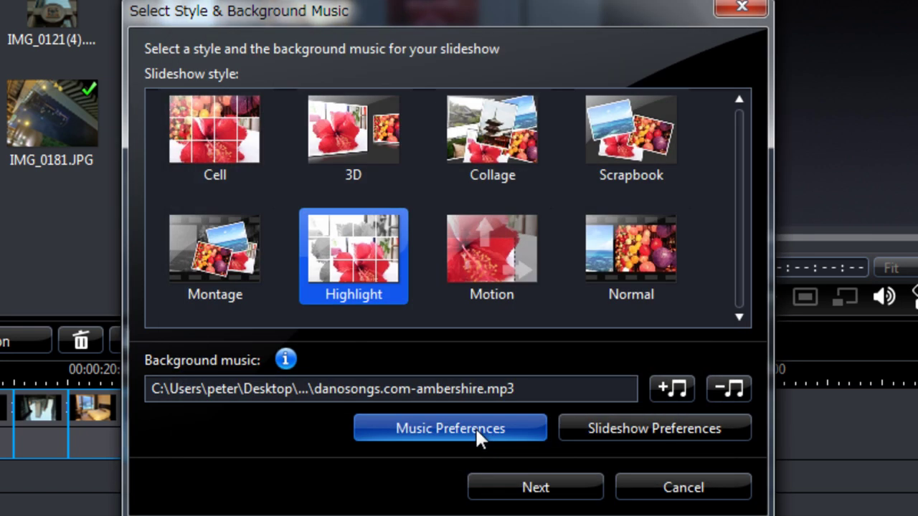
Fit the music to the photos in timeline order and generate the slideshow.
{"action": "left_click", "coordinate": [597, 435]}
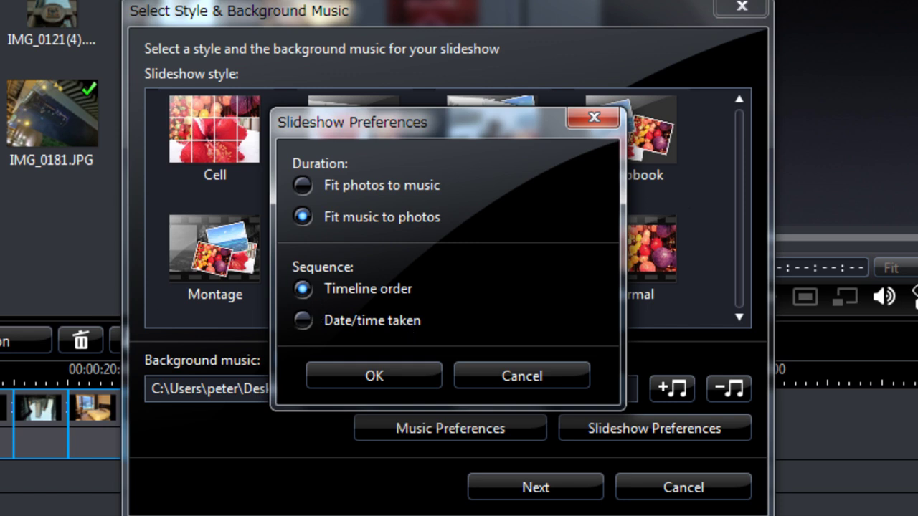
{"action": "left_click", "coordinate": [368, 376]}
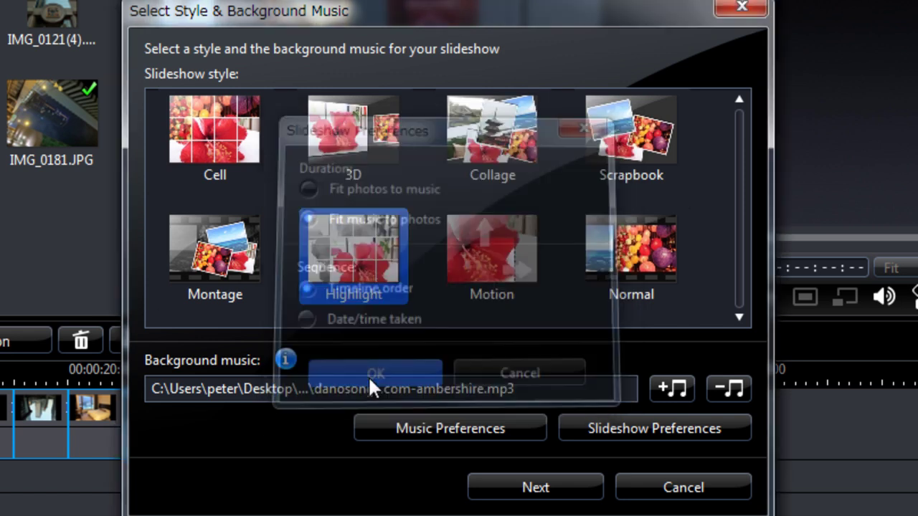
{"action": "left_click", "coordinate": [550, 485]}
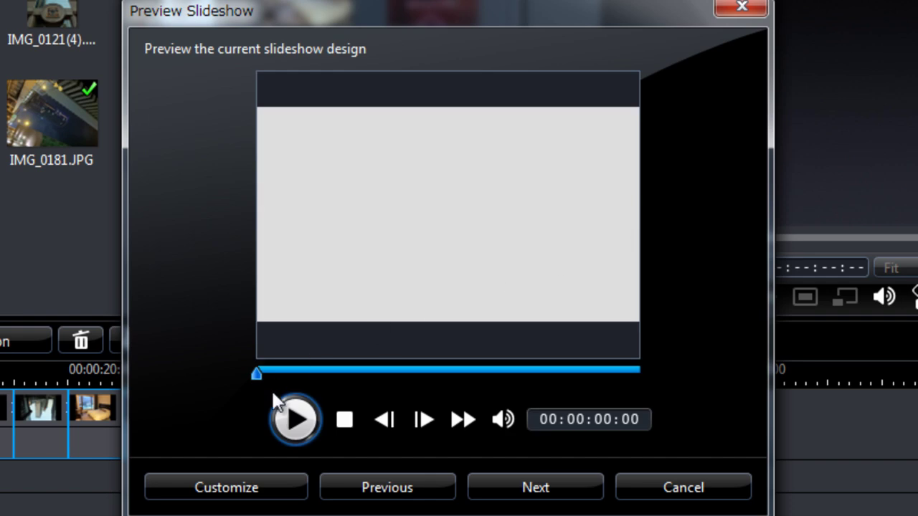
Preview the Highlight slideshow, then finish it and place it on the timeline as one clip.
{"action": "left_click", "coordinate": [290, 418]}
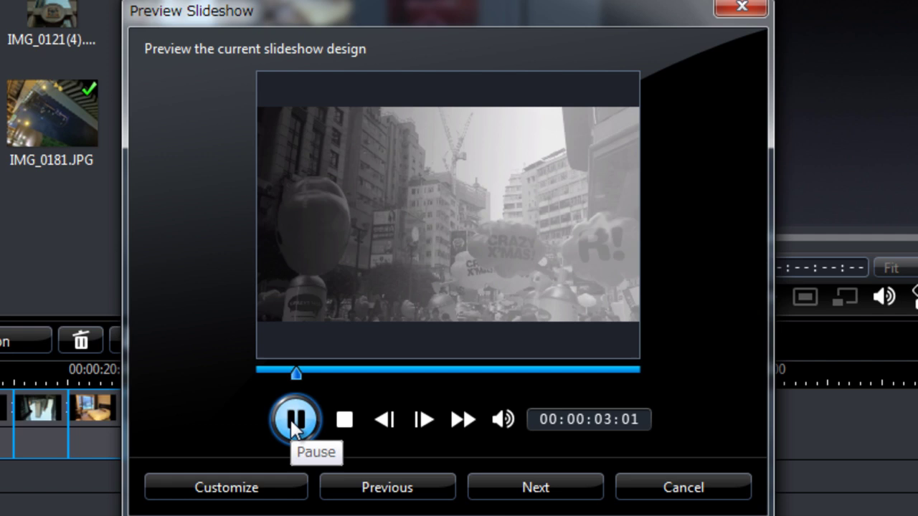
{"action": "left_click", "coordinate": [293, 423]}
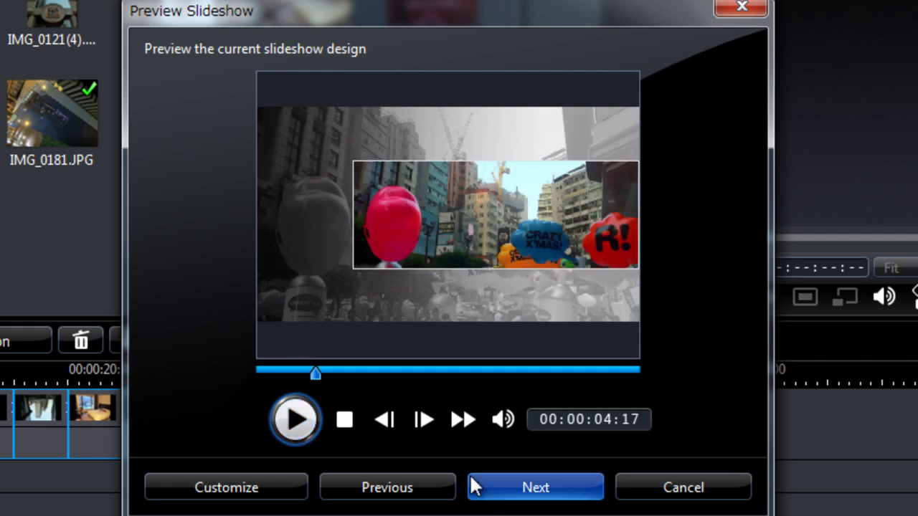
{"action": "left_click", "coordinate": [534, 490]}
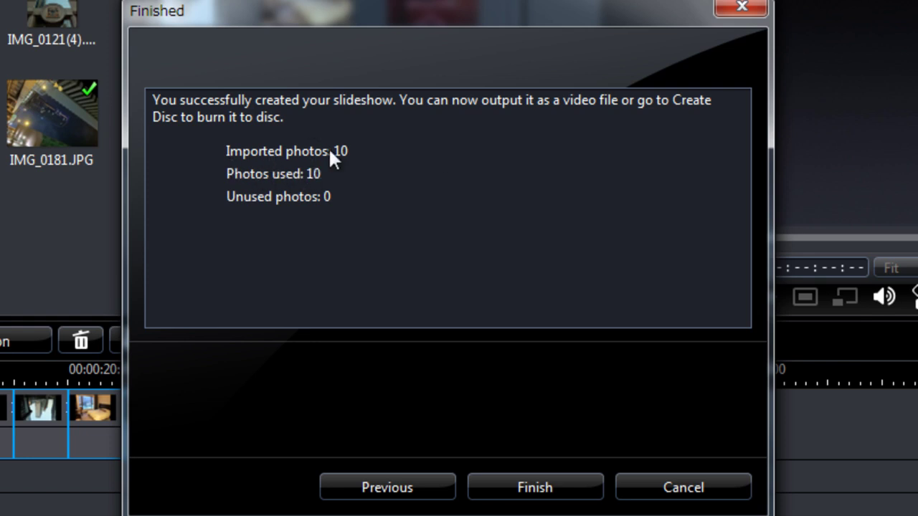
{"action": "left_click", "coordinate": [524, 495]}
{"action": "left_click", "coordinate": [537, 347]}
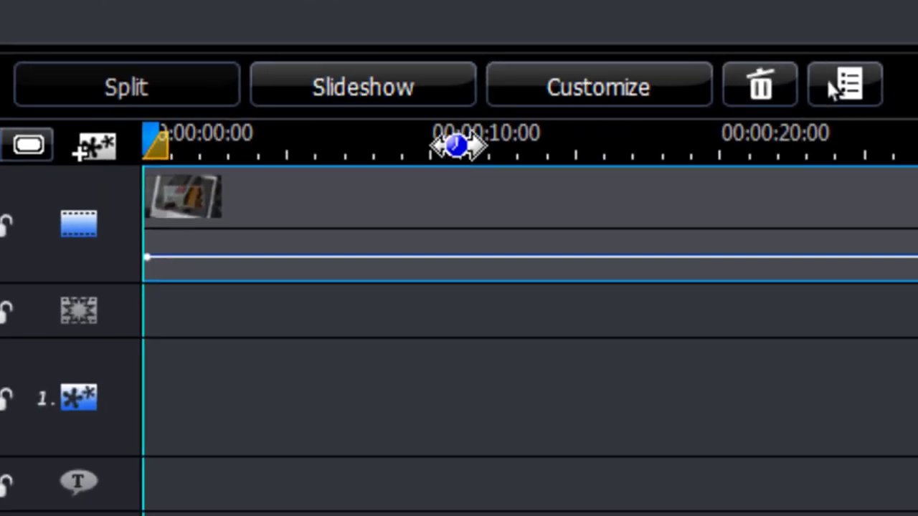
{"action": "mouse_move", "coordinate": [126, 256]}
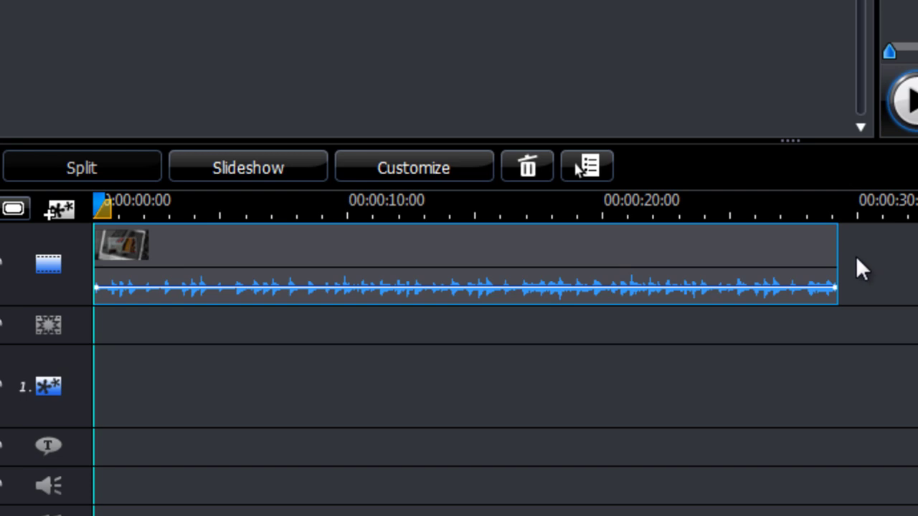
{"action": "mouse_move", "coordinate": [832, 272]}
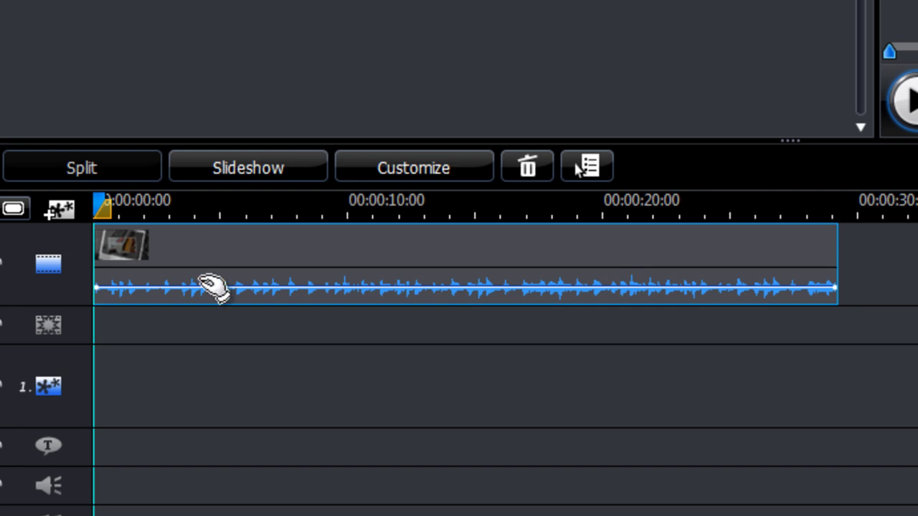
Reopen and dismiss the slideshow creator, then play and pause the whole movie in Movie mode.
{"action": "left_click", "coordinate": [238, 167]}
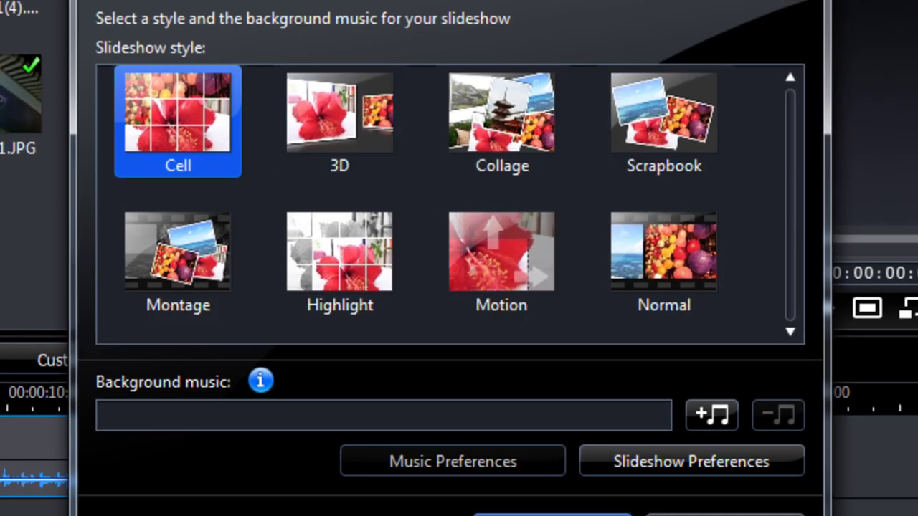
{"action": "left_click", "coordinate": [725, 515]}
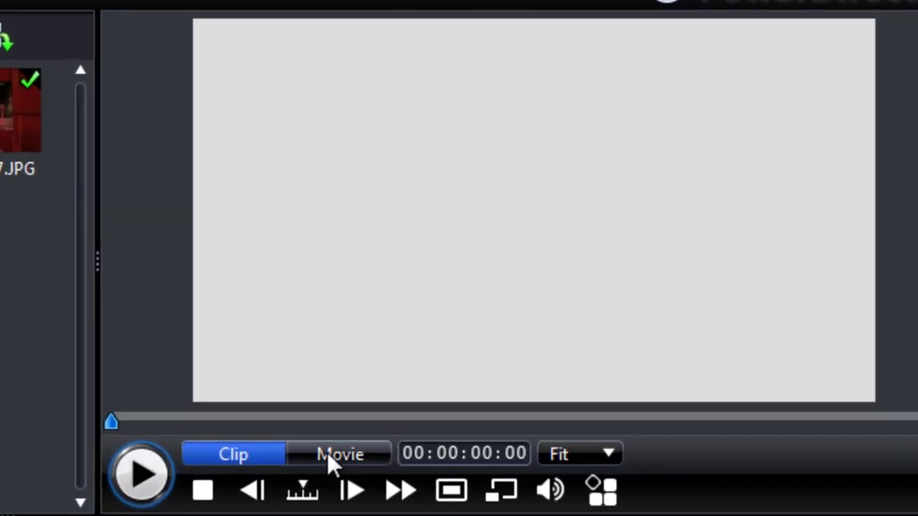
{"action": "left_click", "coordinate": [610, 260]}
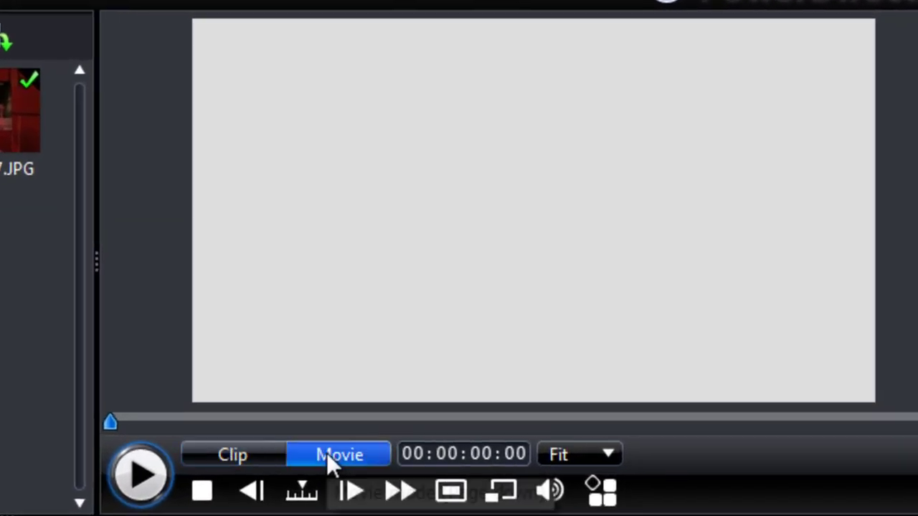
{"action": "left_click", "coordinate": [136, 482]}
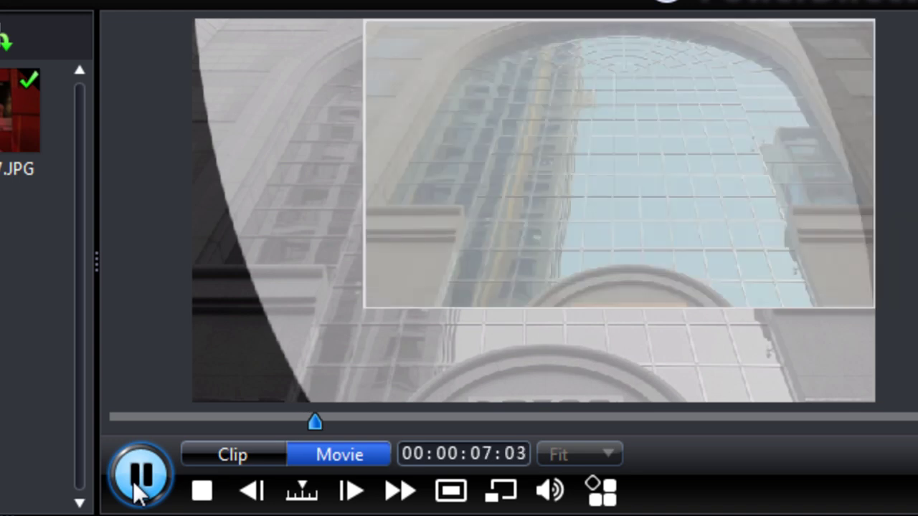
{"action": "left_click", "coordinate": [136, 491]}
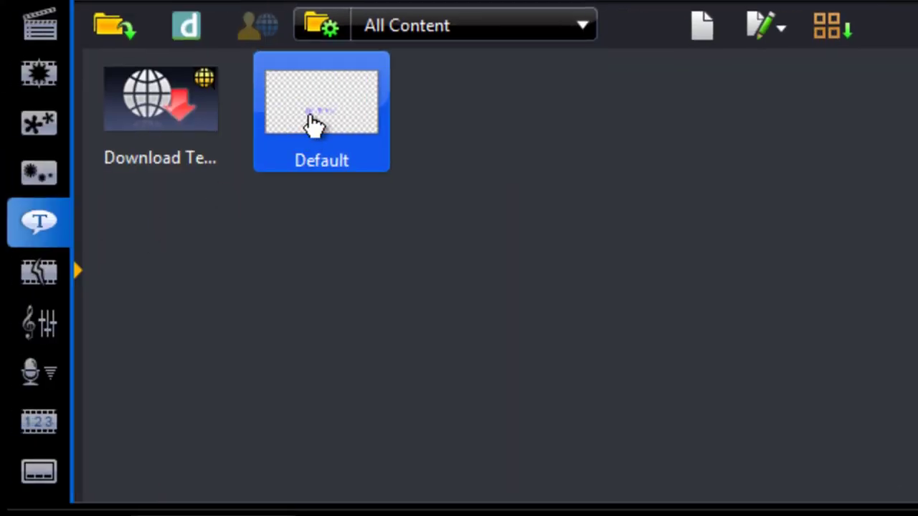
Place the Default title at 0:00 on the title track and stretch it to about 00:00:29.
{"action": "left_click_drag", "start_coordinate": [312, 123], "coordinate": [332, 291]}
{"action": "left_click_drag", "start_coordinate": [330, 215], "coordinate": [226, 411]}
{"action": "left_click_drag", "start_coordinate": [506, 415], "coordinate": [566, 421]}
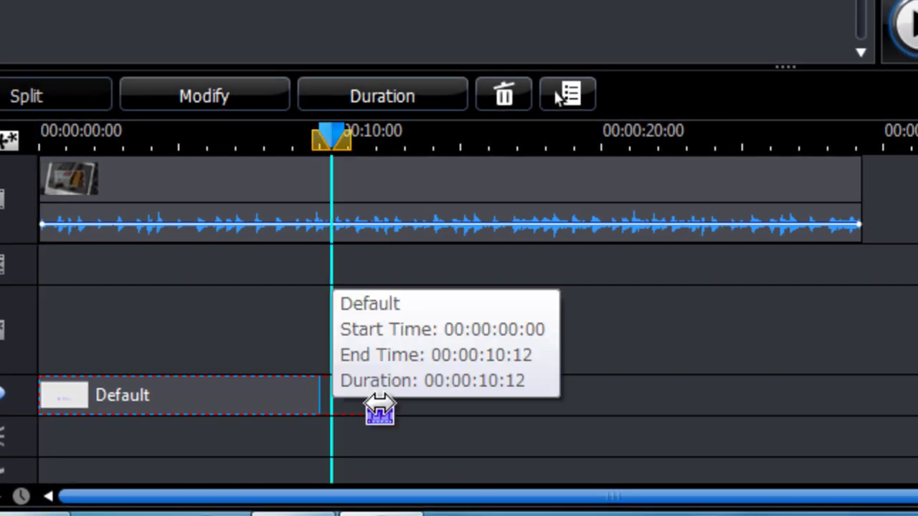
{"action": "left_click_drag", "start_coordinate": [380, 408], "coordinate": [865, 405]}
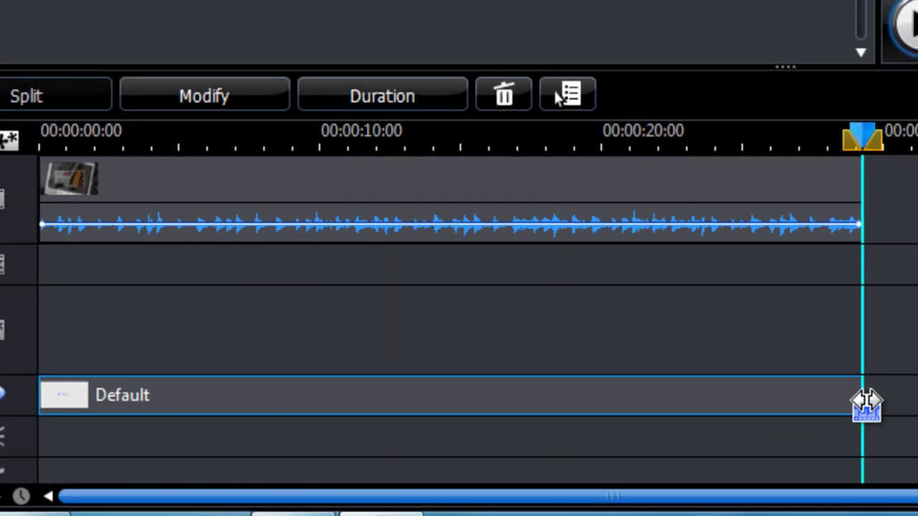
Retype the title as 'My Hong Kong Photos' in bold yellow, tilt it upward and move it up-left.
{"action": "double_click", "coordinate": [137, 398]}
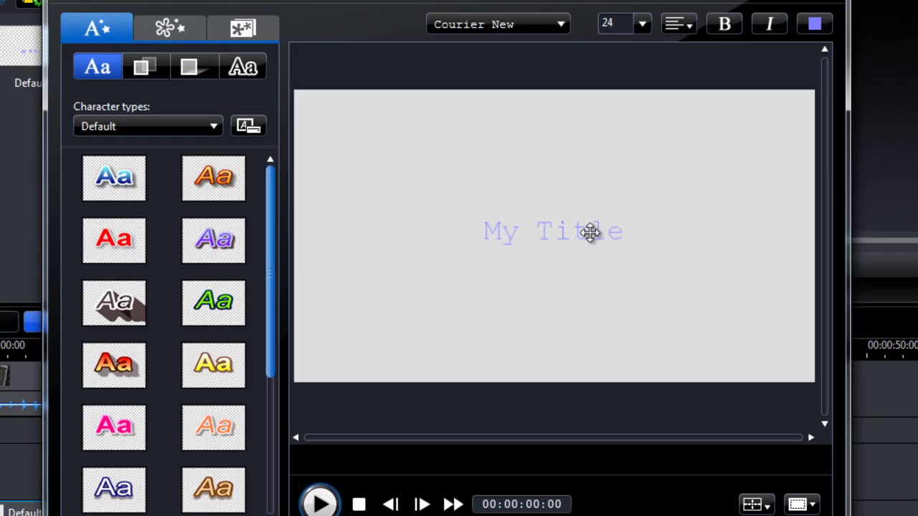
{"action": "left_click", "coordinate": [590, 232]}
{"action": "key", "text": "ctrl+a"}
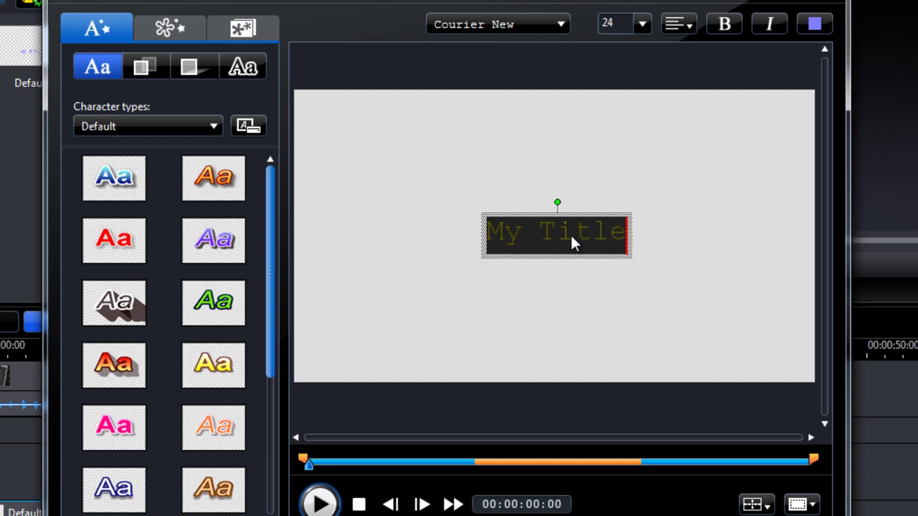
{"action": "type", "text": "My "}
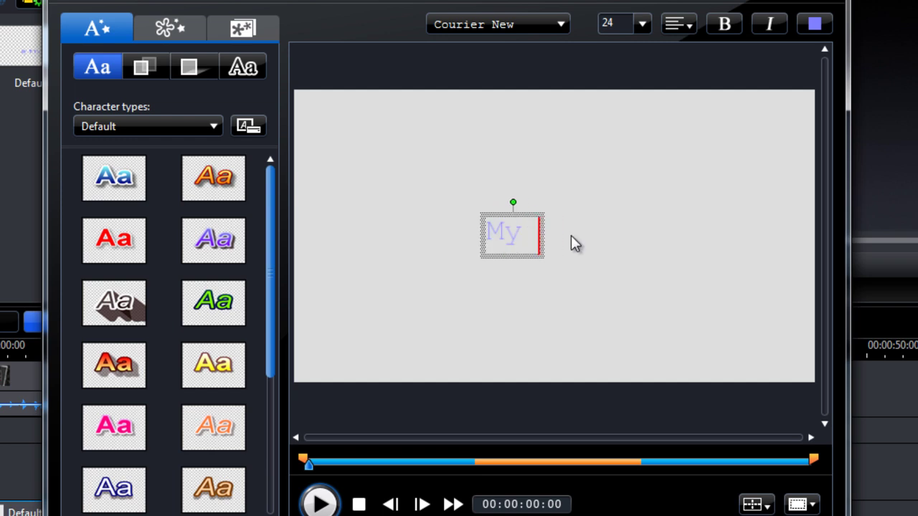
{"action": "type", "text": "Hong Kong "}
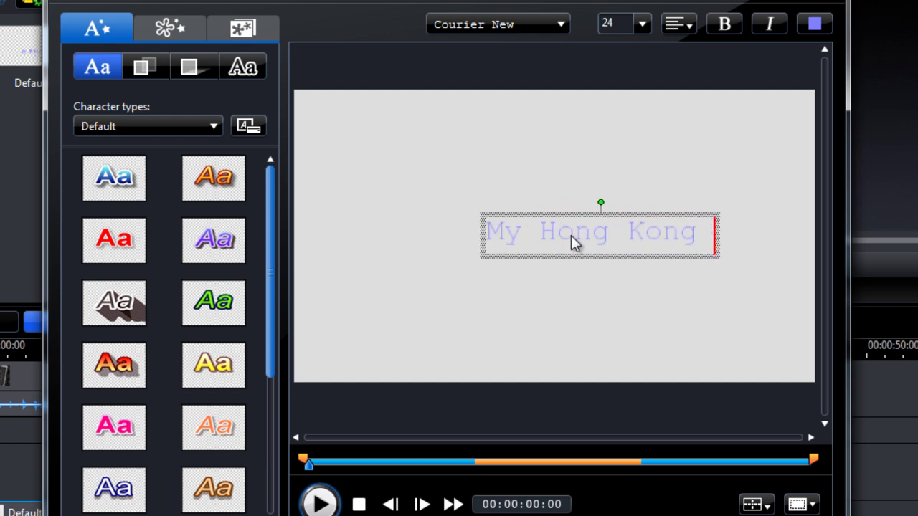
{"action": "type", "text": "Photos"}
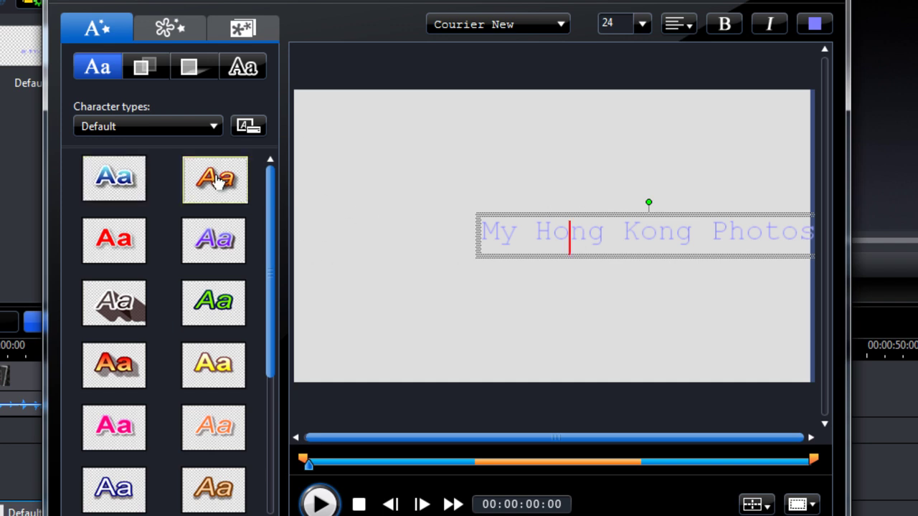
{"action": "left_click", "coordinate": [213, 373]}
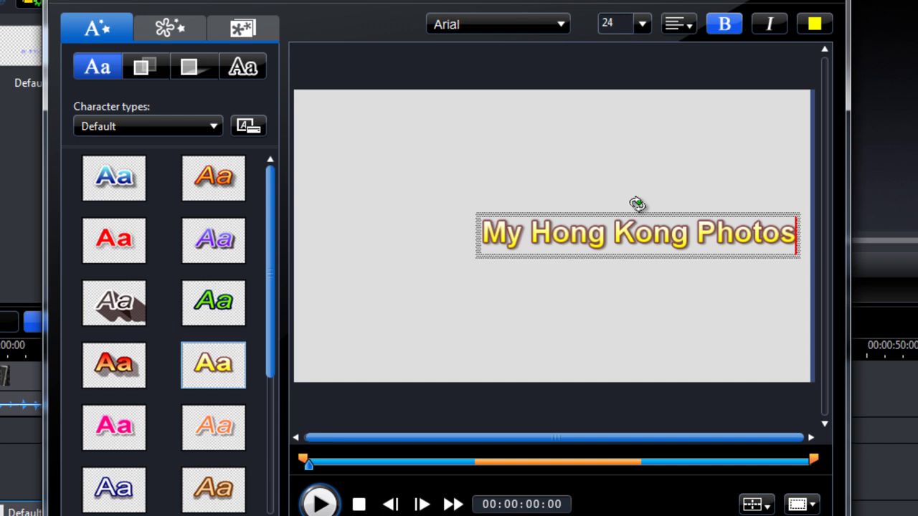
{"action": "mouse_move", "coordinate": [637, 204]}
{"action": "left_mouse_down"}
{"action": "mouse_move", "coordinate": [645, 205]}
{"action": "mouse_move", "coordinate": [633, 205]}
{"action": "left_mouse_up"}
{"action": "left_click_drag", "start_coordinate": [627, 244], "coordinate": [444, 153]}
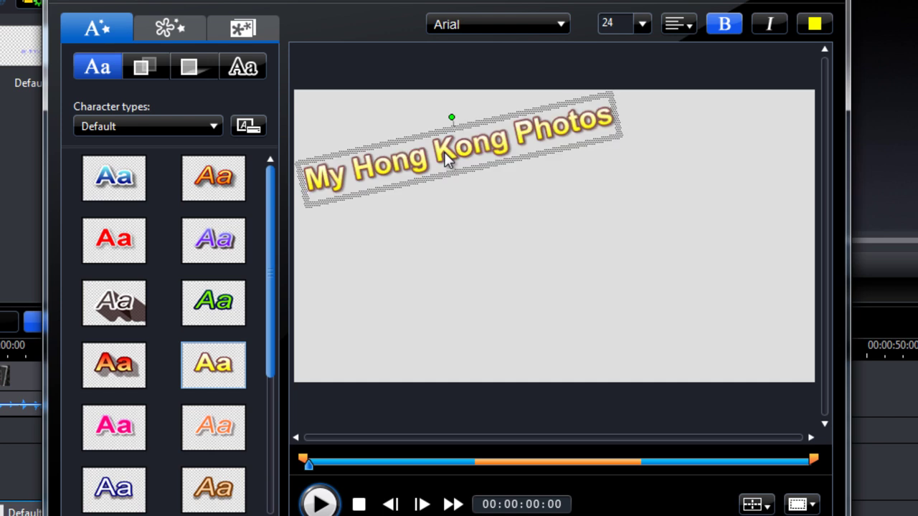
Give the title a Double Vision Vertical starting effect.
{"action": "left_click", "coordinate": [162, 28]}
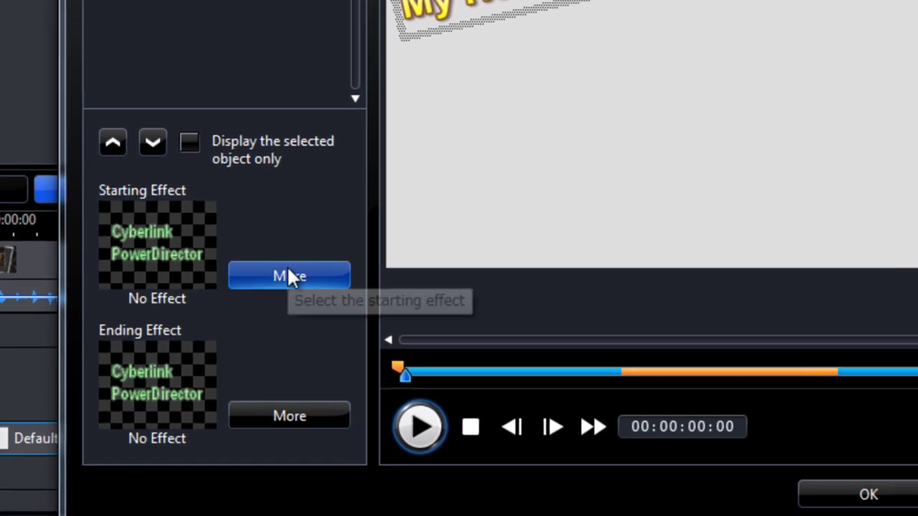
{"action": "left_click", "coordinate": [258, 280]}
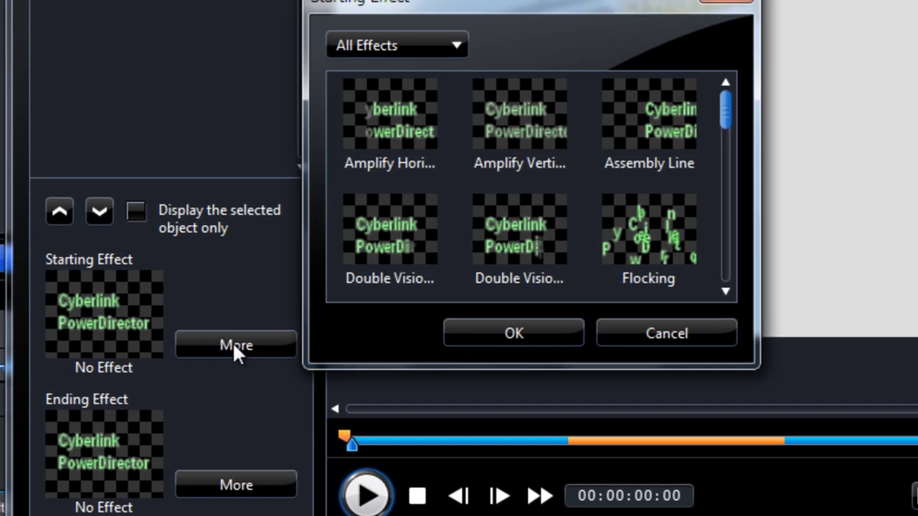
{"action": "left_click", "coordinate": [534, 263]}
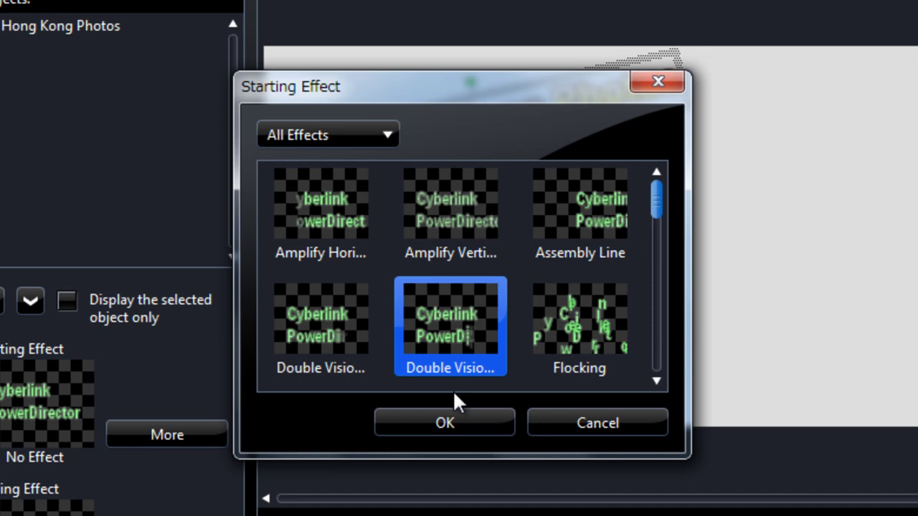
{"action": "left_click", "coordinate": [445, 423]}
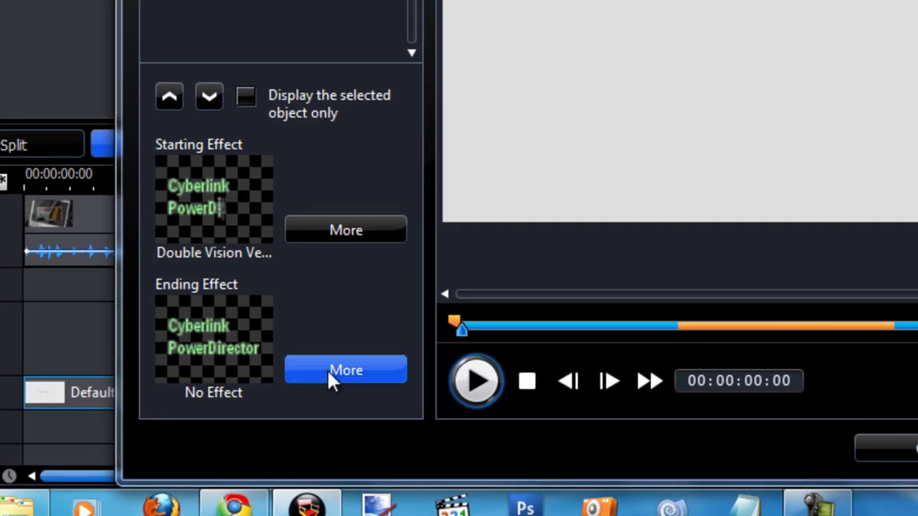
Add a Flocking ending effect, stretch the title section across nearly the whole duration, and apply.
{"action": "left_click", "coordinate": [330, 369]}
{"action": "left_click", "coordinate": [692, 208]}
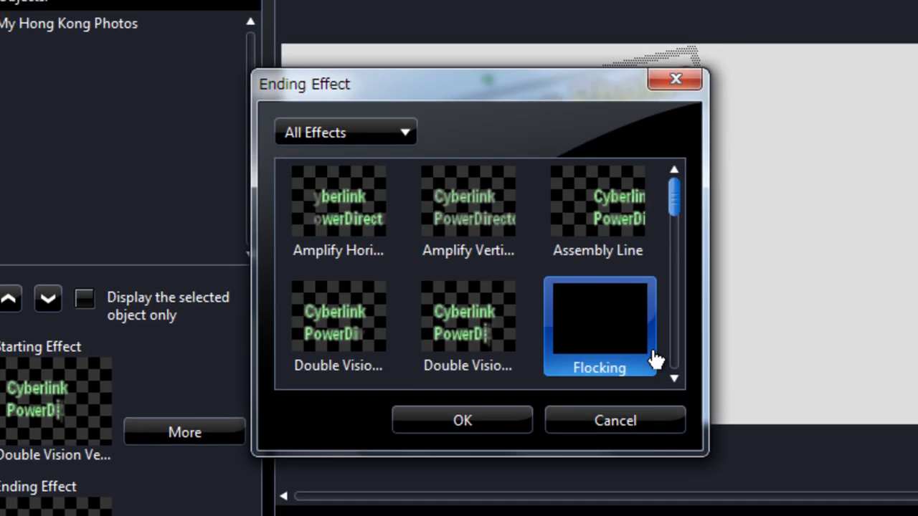
{"action": "left_click", "coordinate": [555, 286]}
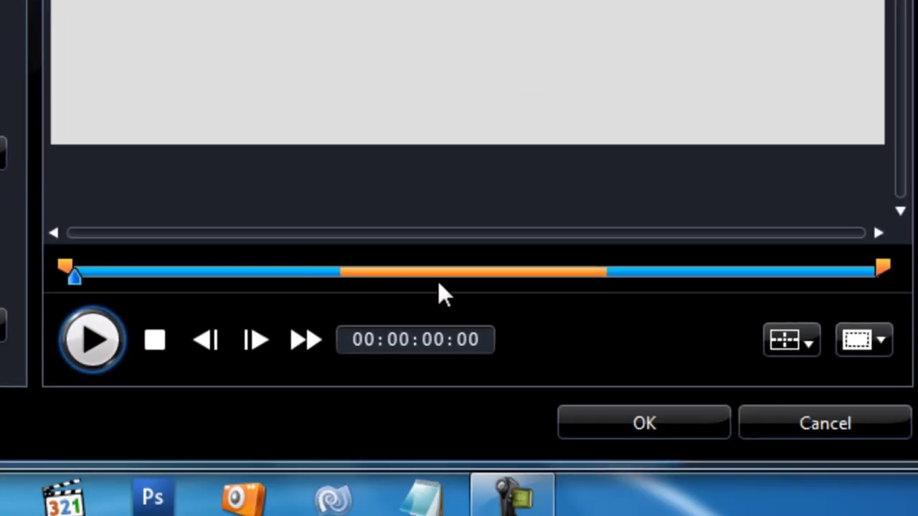
{"action": "left_click_drag", "start_coordinate": [341, 275], "coordinate": [85, 282]}
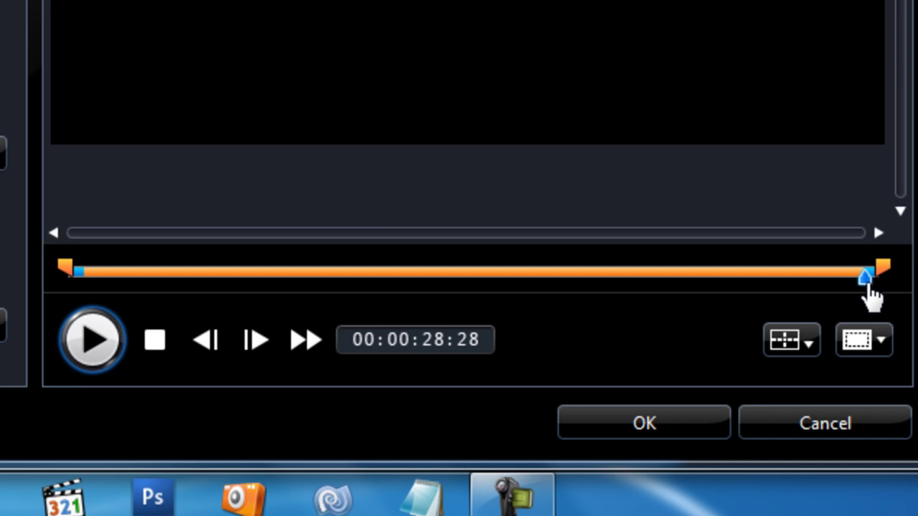
{"action": "left_click", "coordinate": [660, 425]}
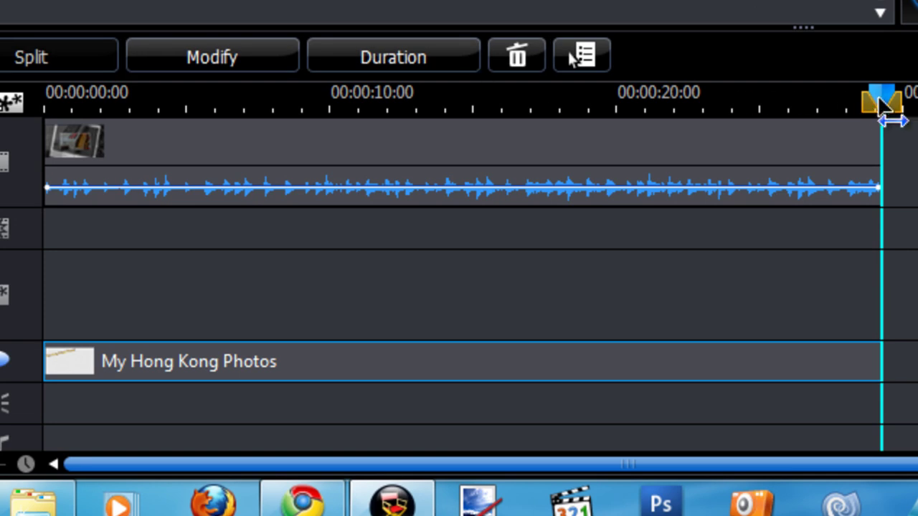
Drag the playhead back to 00:00:00 so the titled slideshow plays from the start.
{"action": "left_click_drag", "start_coordinate": [879, 93], "coordinate": [37, 92]}
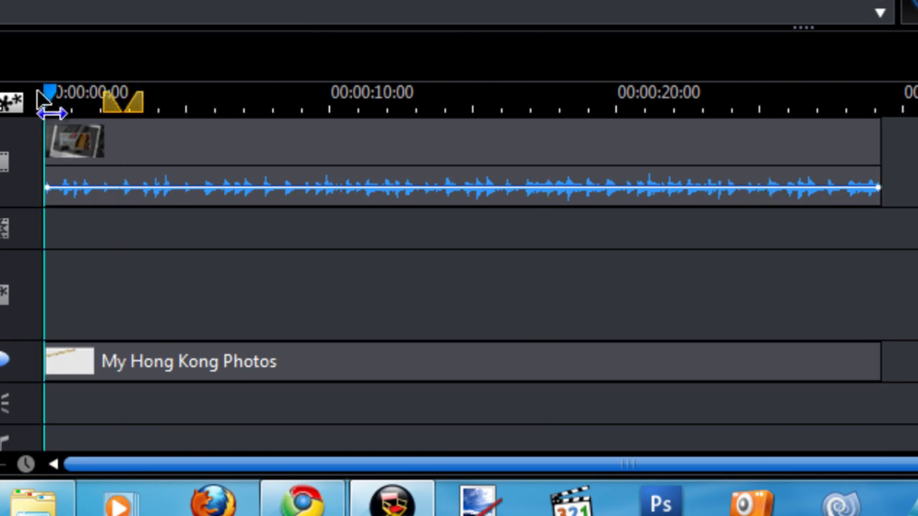